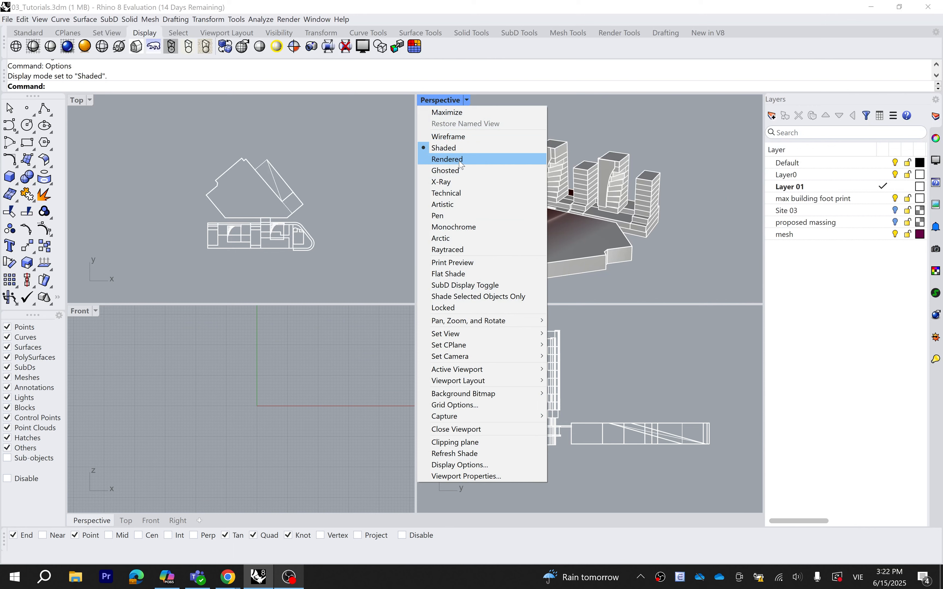
Switch the Perspective view to Rendered display and orbit the massing model to a new angle
click(462, 162)
mouse_move(491, 199)
right_down()
mouse_move(588, 227)
mouse_move(631, 227)
right_up()
double_click(458, 100)
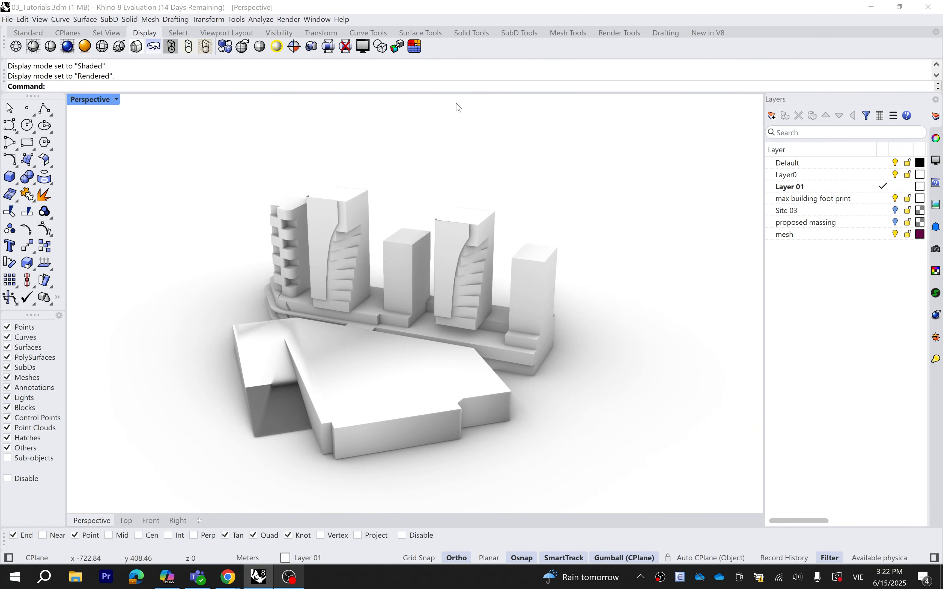
scroll(705, 296, down, 3)
scroll(445, 347, up, 2)
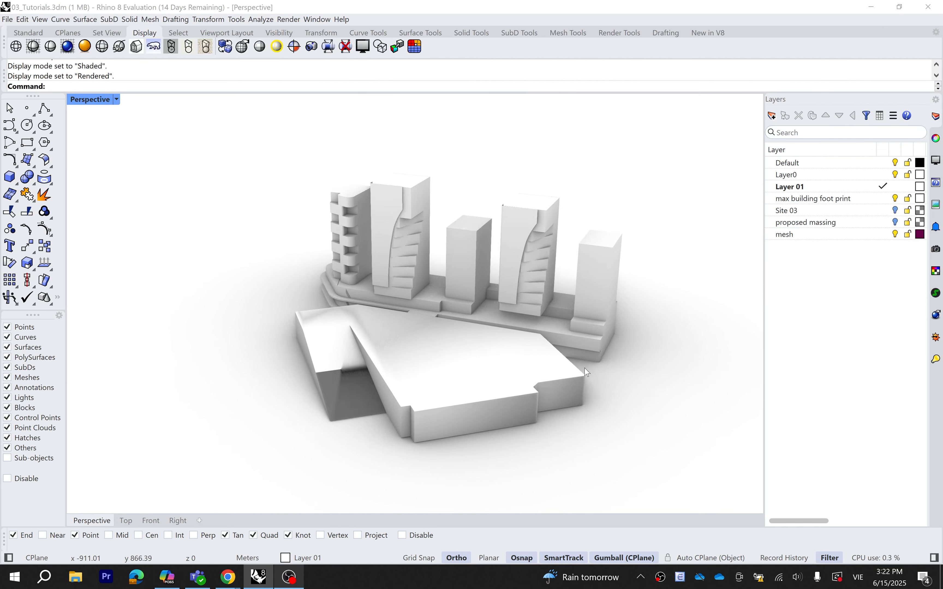
right_drag(442, 346, 566, 369)
scroll(596, 357, down, 2)
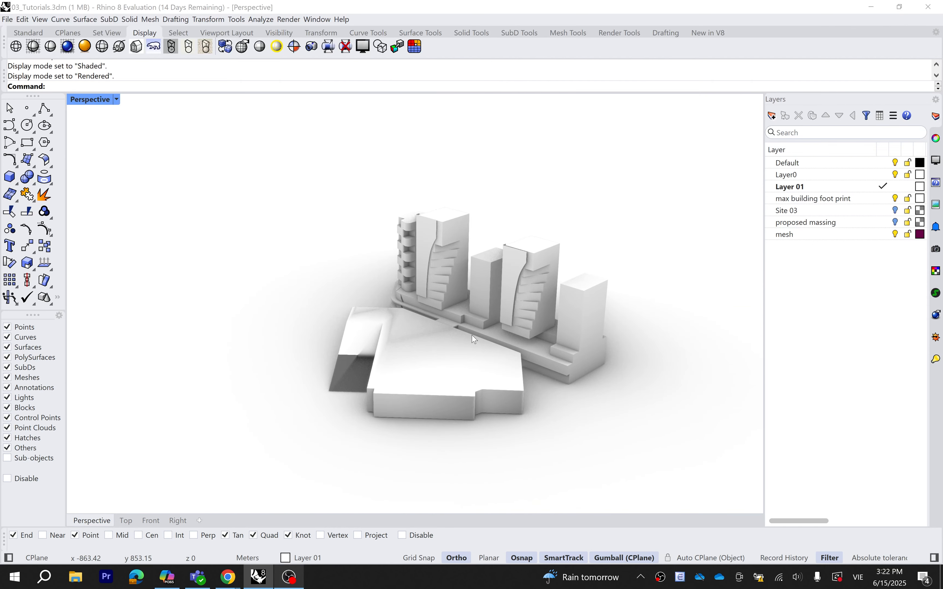
right_drag(662, 392, 612, 397)
scroll(619, 339, up, 2)
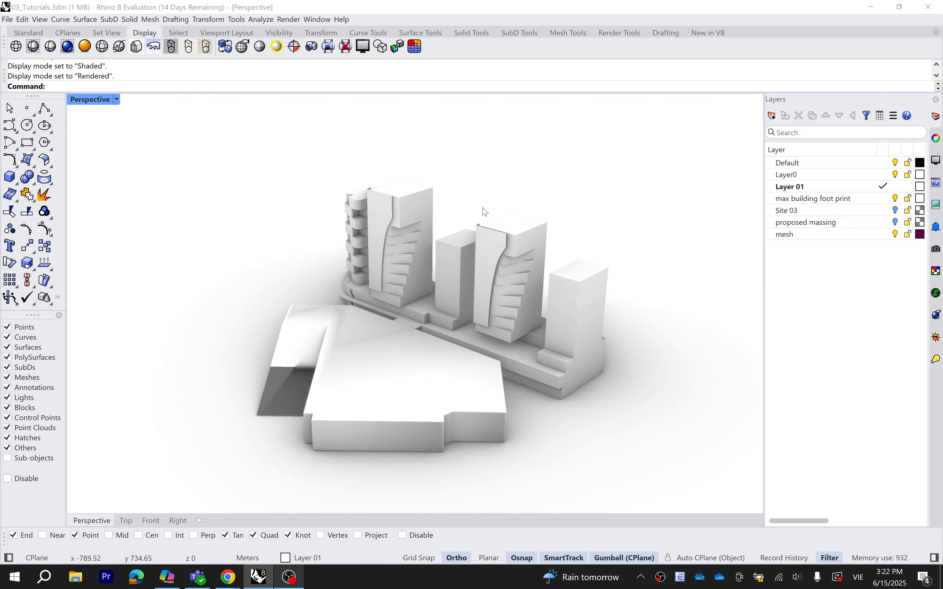
Turn the sun on via the Sun command so the buildings cast directional shadows
text(Sun)
key(Return)
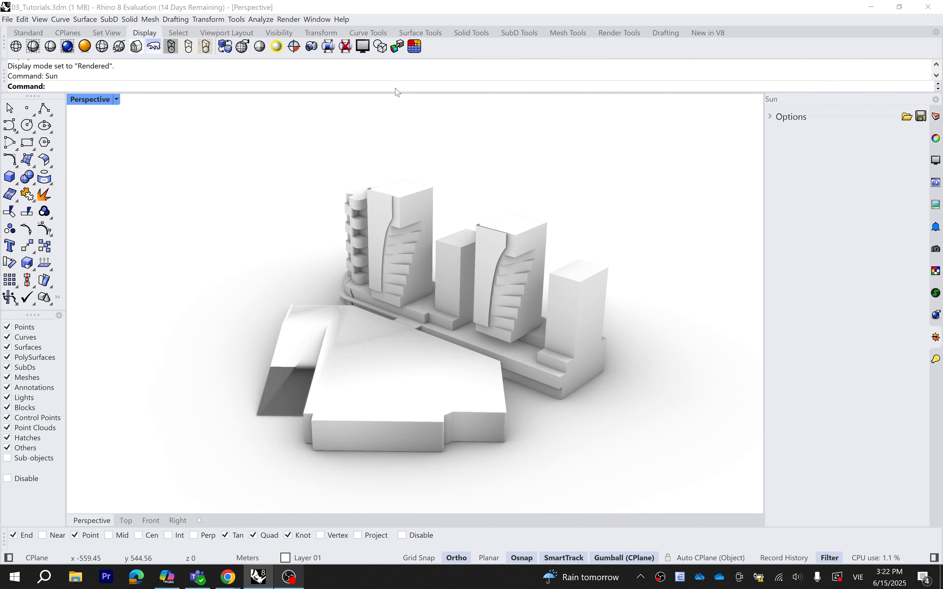
click(769, 117)
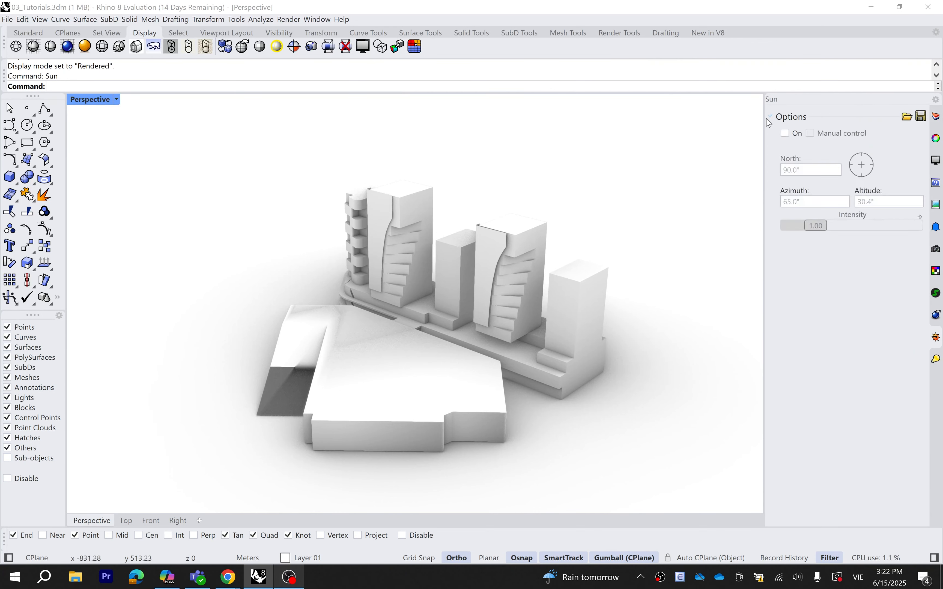
click(785, 134)
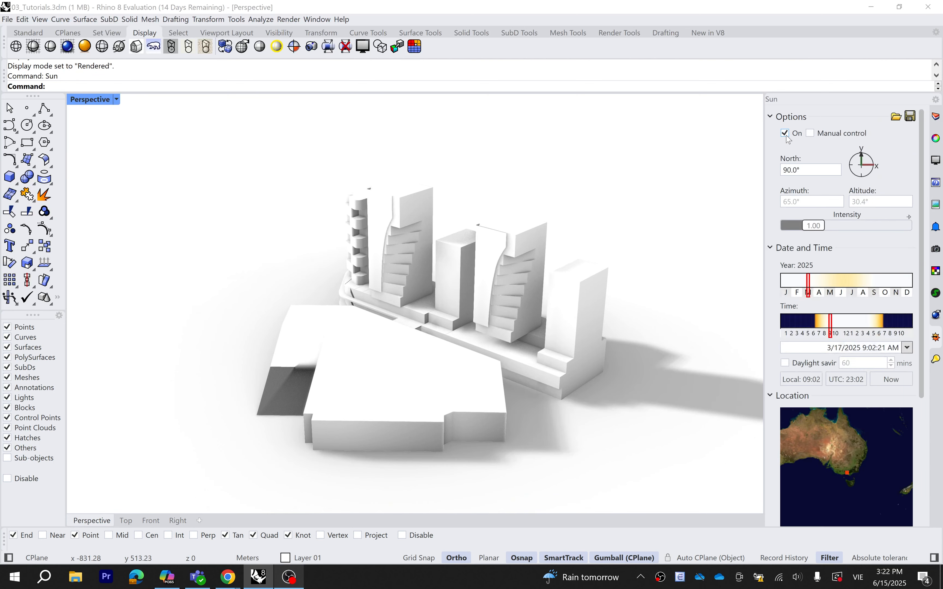
right_drag(464, 285, 580, 340)
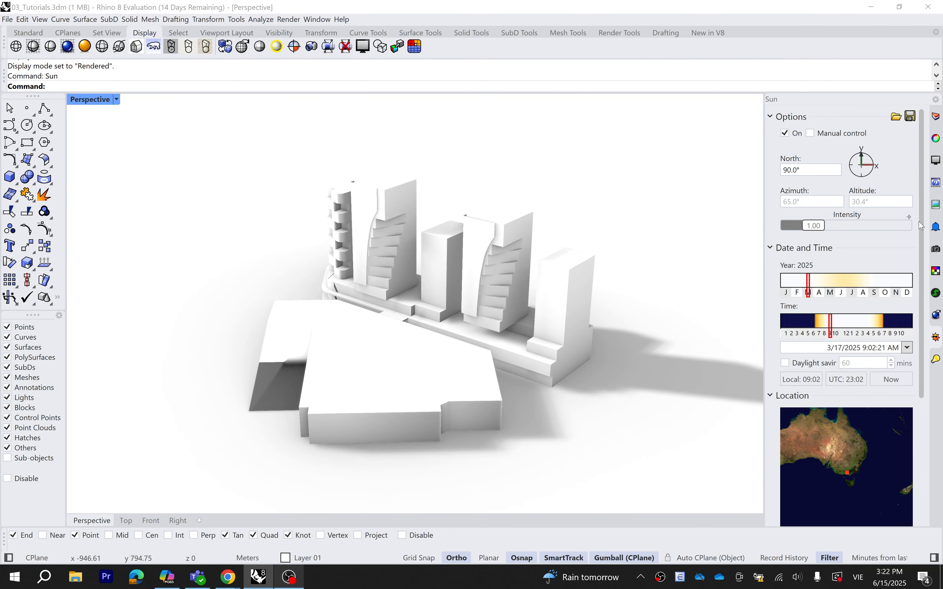
drag(919, 221, 915, 363)
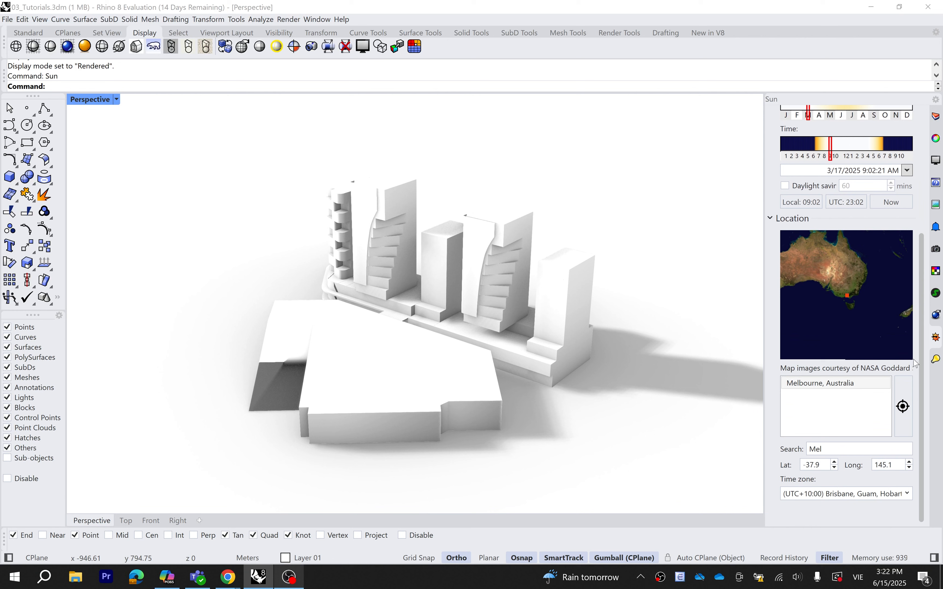
Set the sun location to Melbourne, Australia using the location search
click(861, 451)
text(Mel)
click(854, 386)
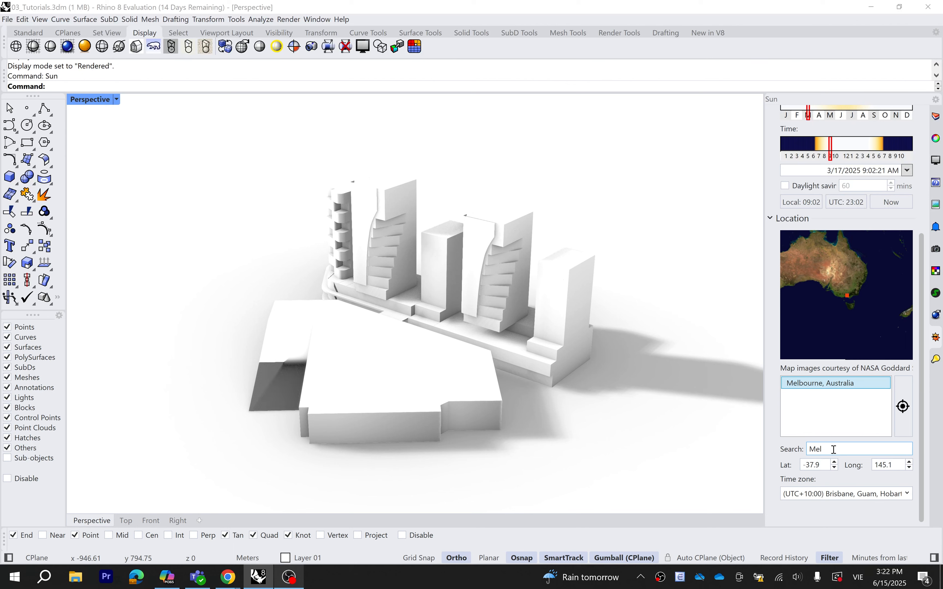
Adjust the sun date and time to 17 March 2025, about 8:51 AM
drag(919, 398, 917, 242)
mouse_move(810, 278)
mouse_down()
mouse_move(900, 274)
mouse_move(792, 276)
mouse_move(809, 276)
mouse_up()
mouse_move(832, 334)
mouse_down()
mouse_move(896, 331)
mouse_move(791, 330)
mouse_move(876, 324)
mouse_move(830, 325)
mouse_up()
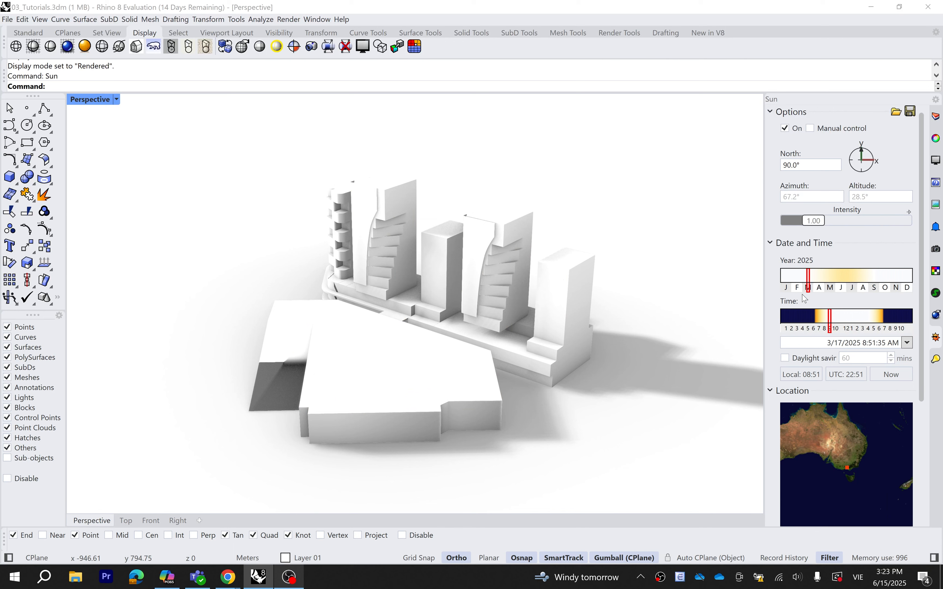
right_drag(615, 366, 598, 287)
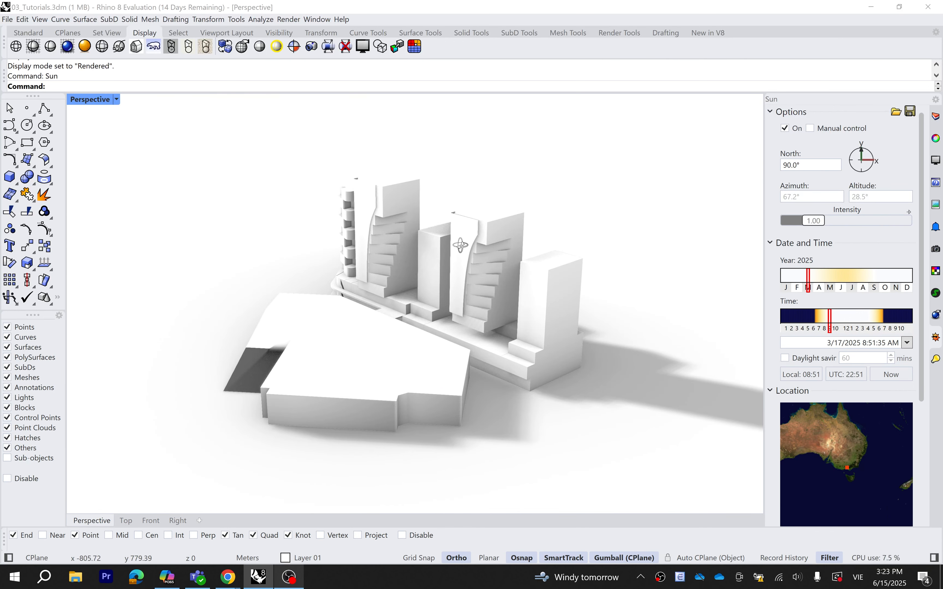
right_drag(461, 246, 484, 257)
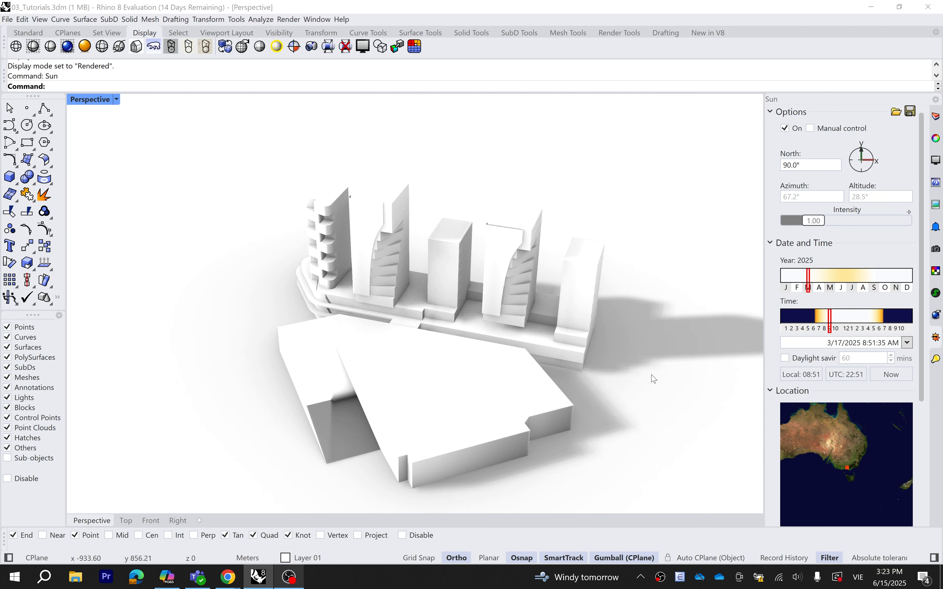
scroll(647, 374, up, 4)
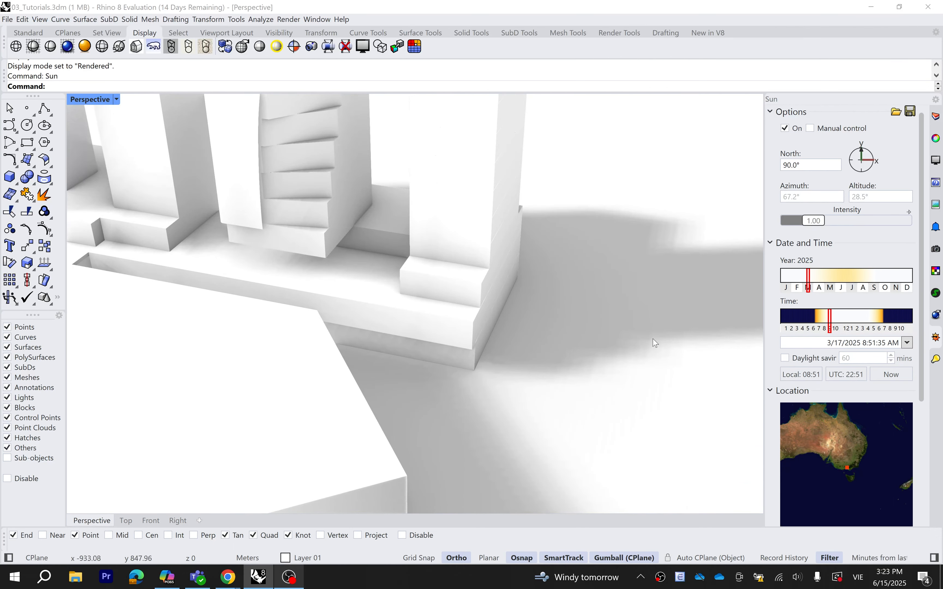
scroll(521, 332, down, 4)
scroll(410, 279, up, 4)
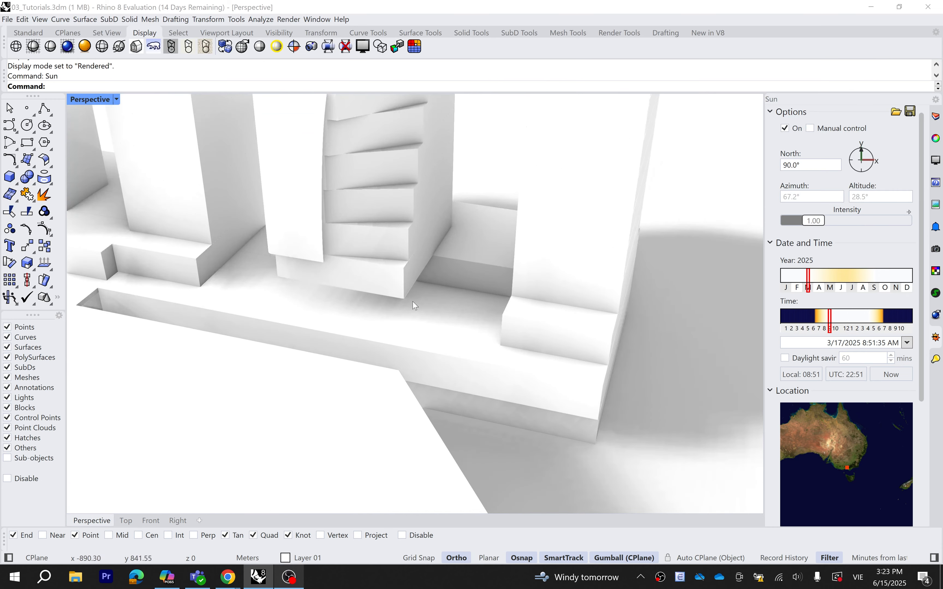
scroll(496, 326, down, 4)
scroll(269, 278, up, 6)
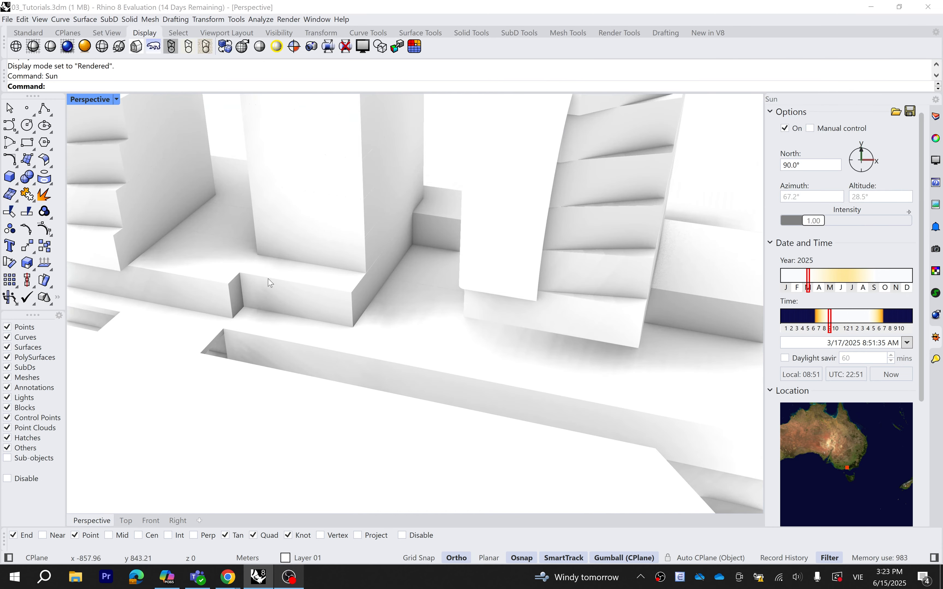
scroll(274, 288, up, 2)
scroll(308, 356, up, 2)
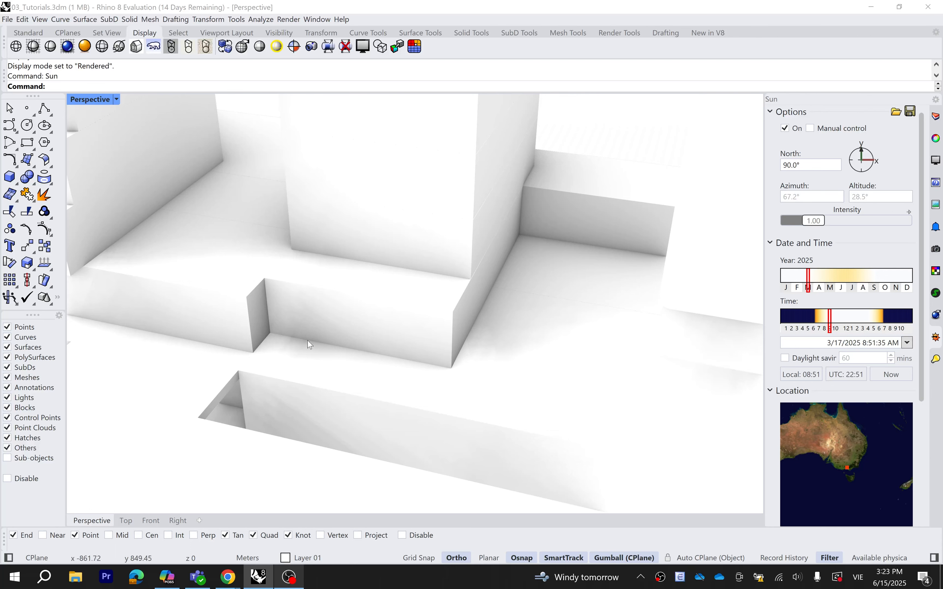
scroll(426, 348, down, 3)
scroll(430, 347, down, 4)
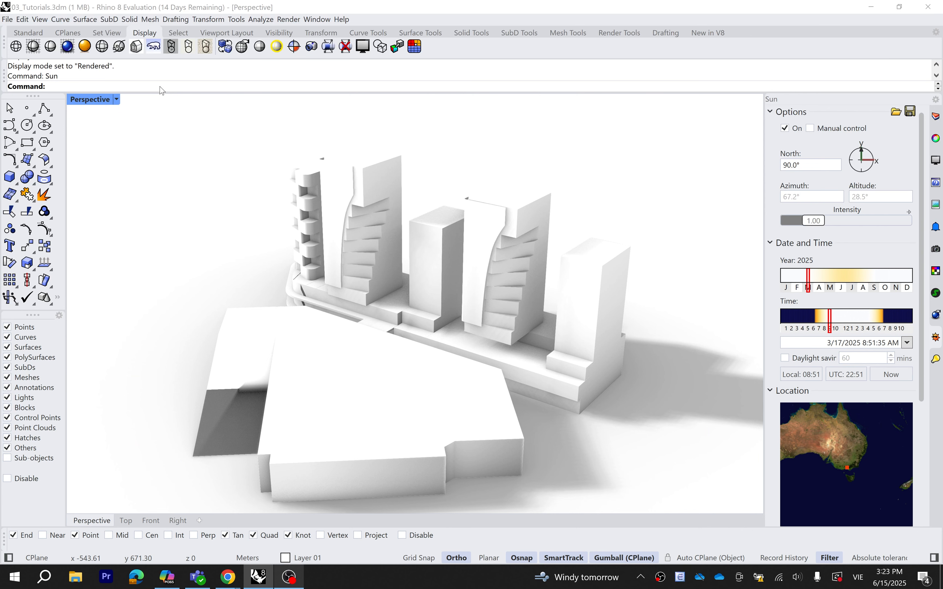
Open Options at View > Display Modes > Rendered > Shadows
text(Options)
key(Return)
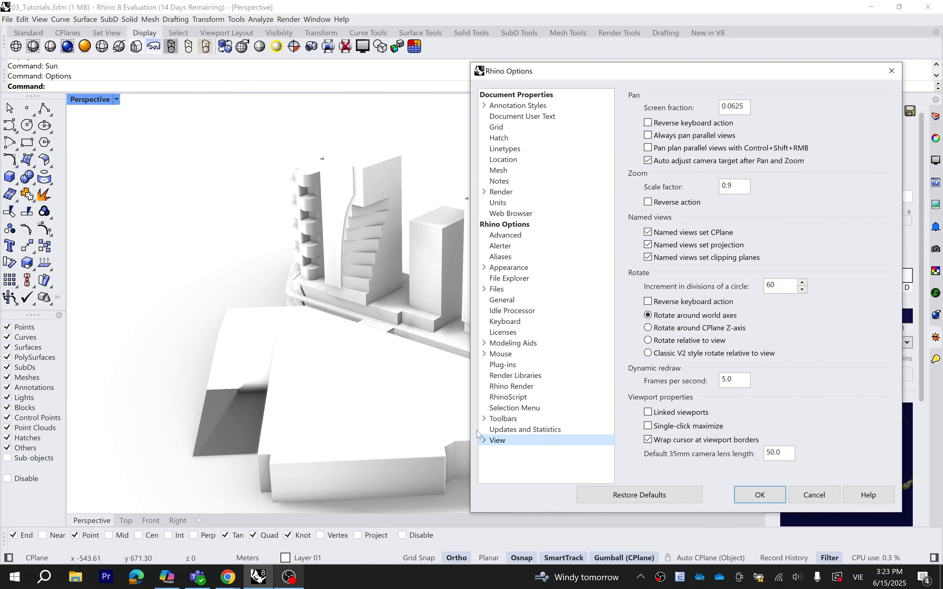
click(484, 442)
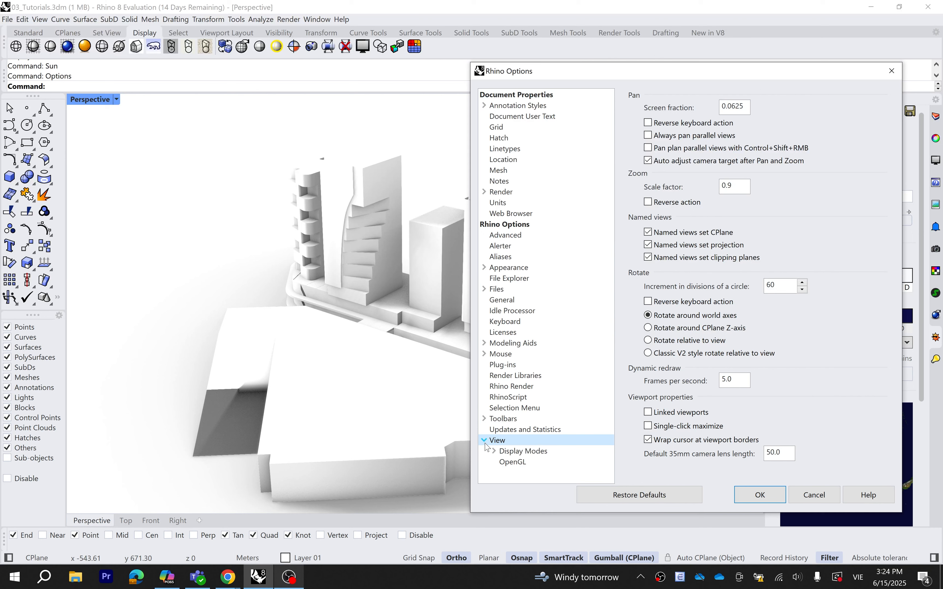
click(493, 451)
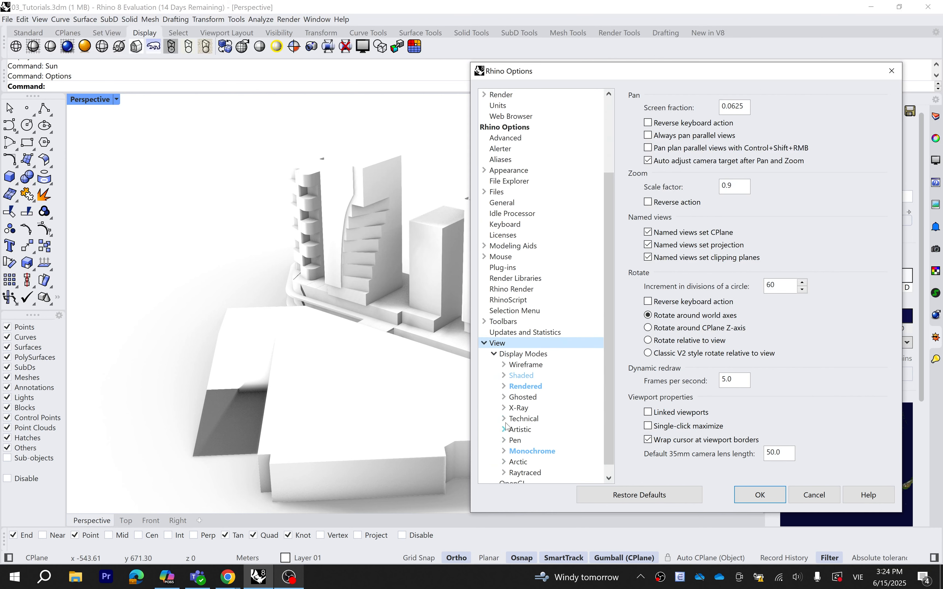
click(504, 387)
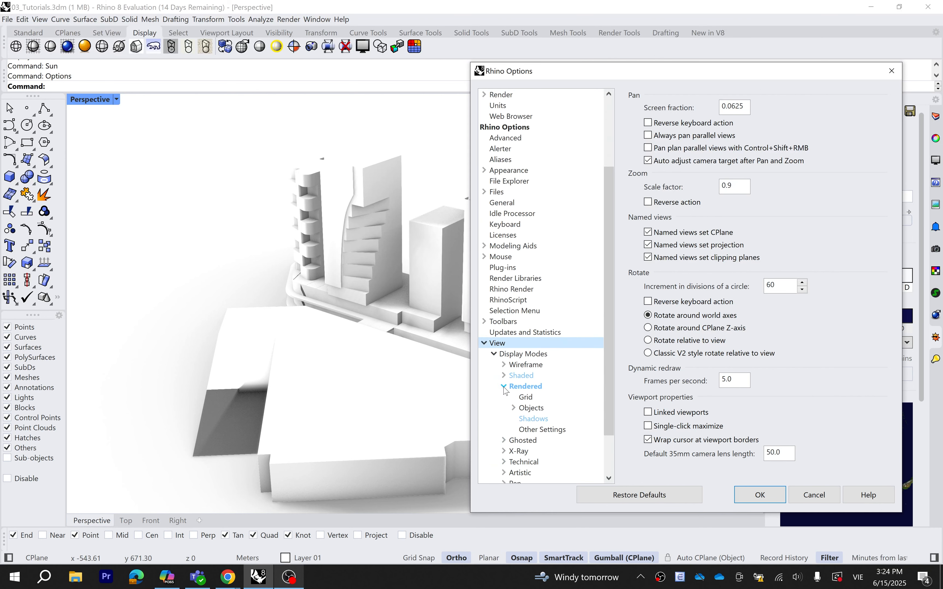
click(527, 421)
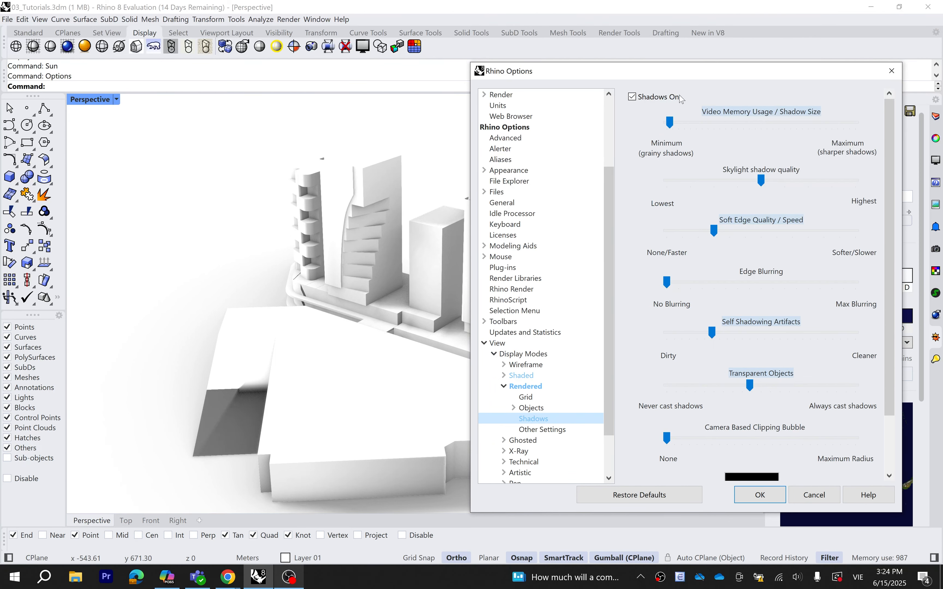
Set Rendered shadows to maximum size, highest skylight quality, no soft edges, slight blurring, and confirm
drag(681, 77, 697, 79)
drag(687, 125, 884, 127)
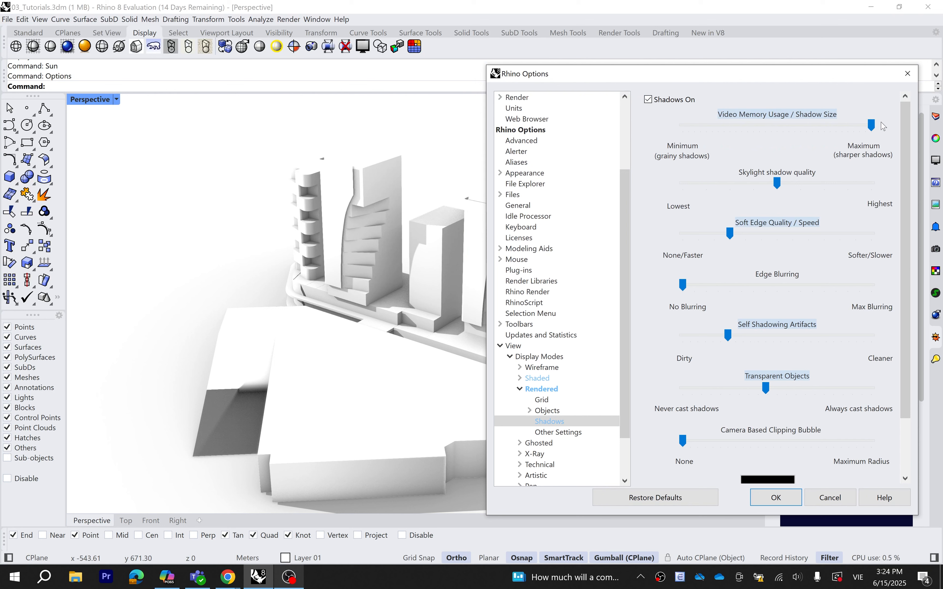
drag(777, 183, 876, 180)
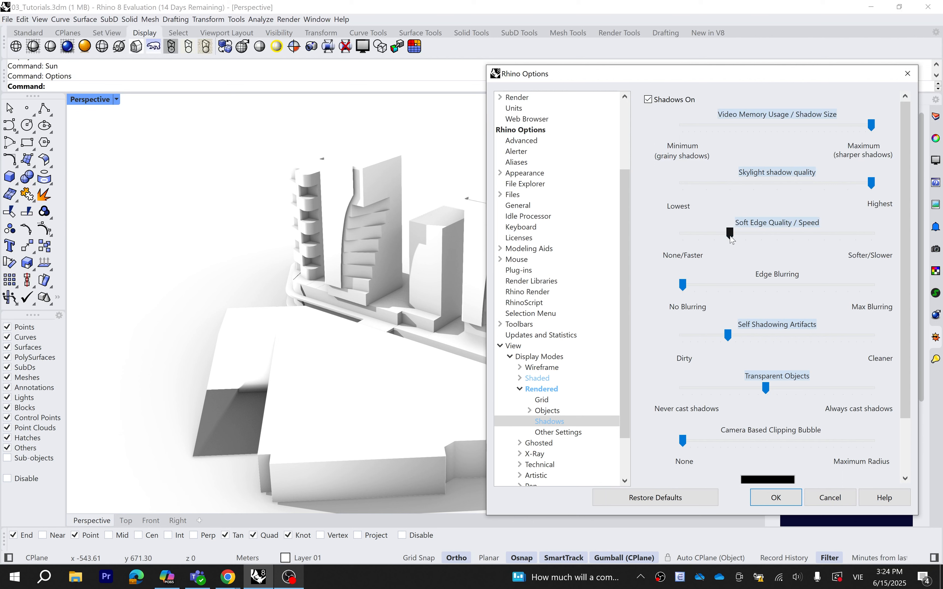
drag(732, 240, 678, 241)
drag(683, 288, 717, 291)
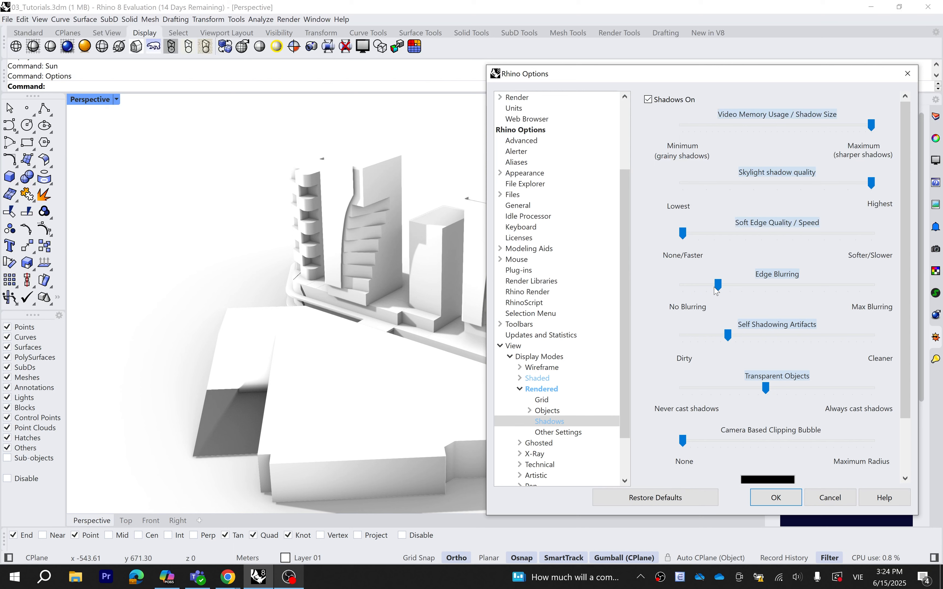
scroll(909, 279, down, 3)
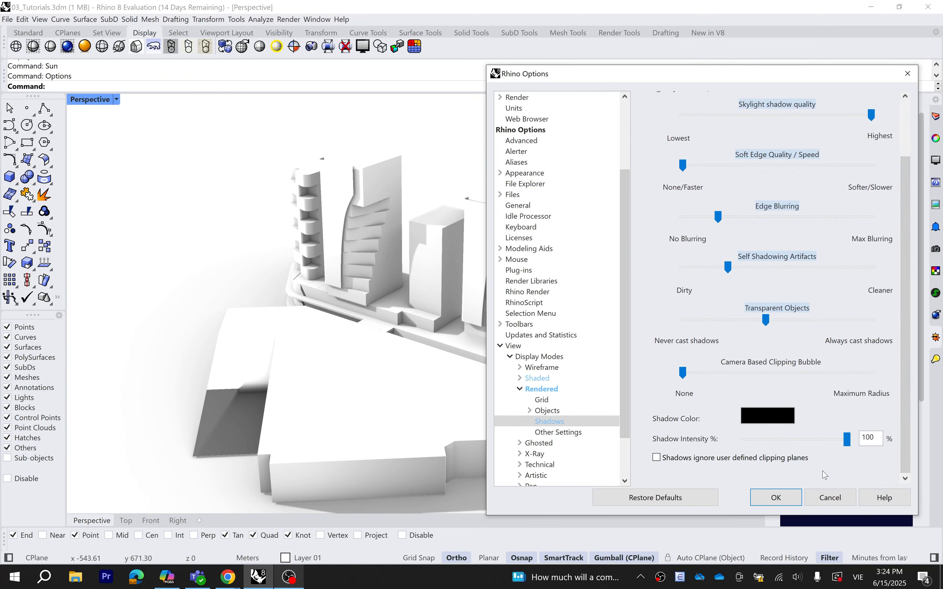
click(795, 501)
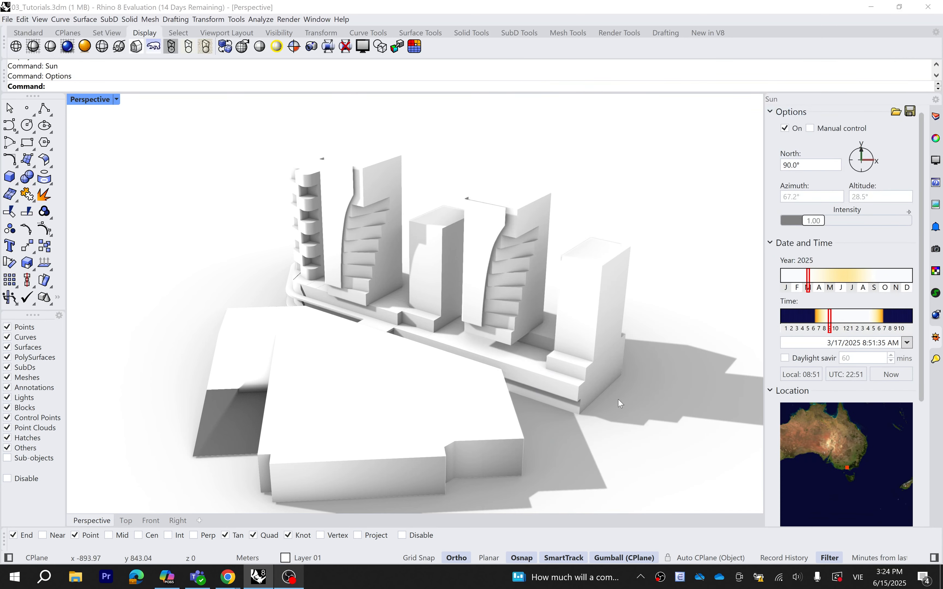
right_drag(626, 395, 630, 408)
scroll(629, 409, down, 3)
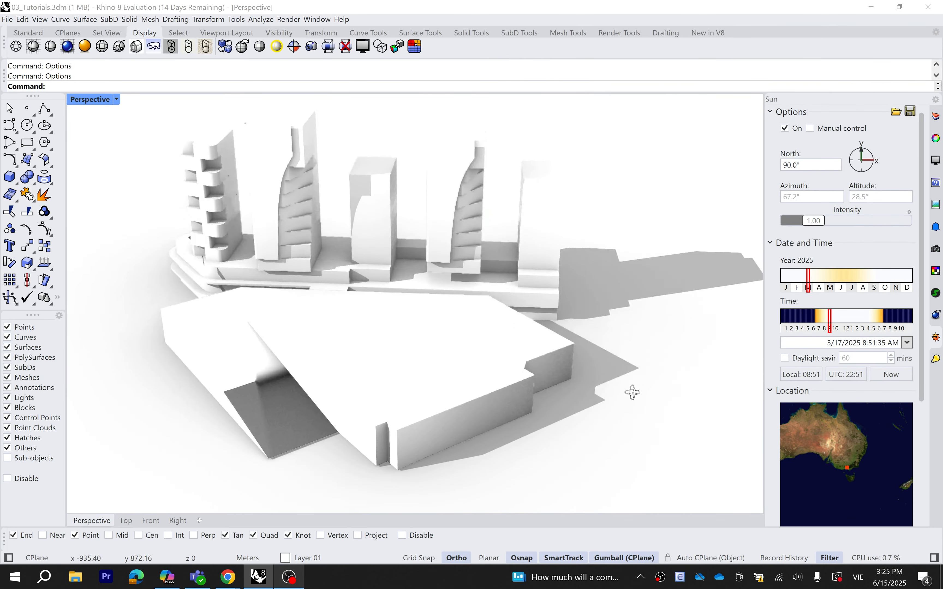
mouse_move(631, 392)
right_down()
mouse_move(595, 368)
mouse_move(643, 372)
mouse_move(604, 384)
right_up()
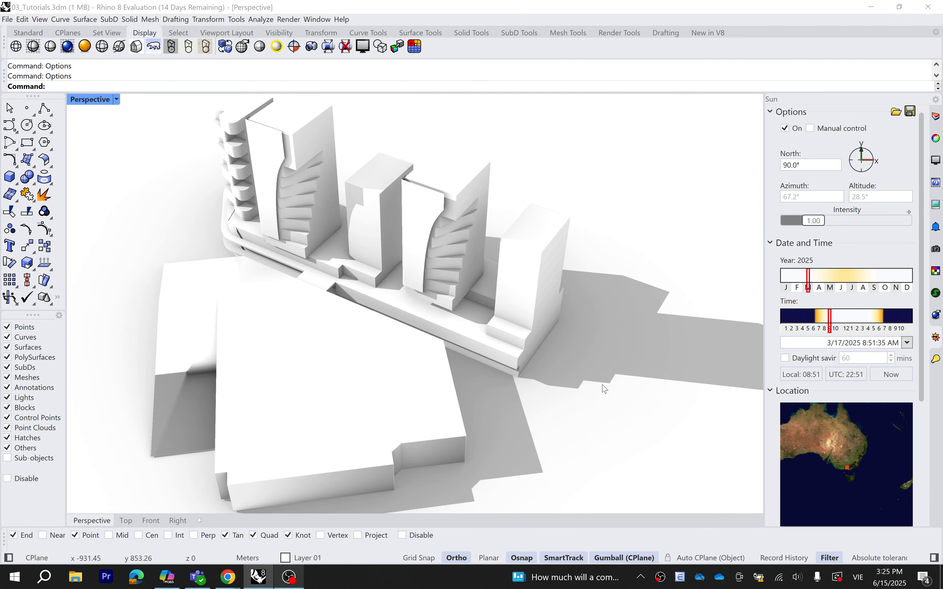
right_drag(521, 314, 535, 354)
scroll(576, 394, down, 2)
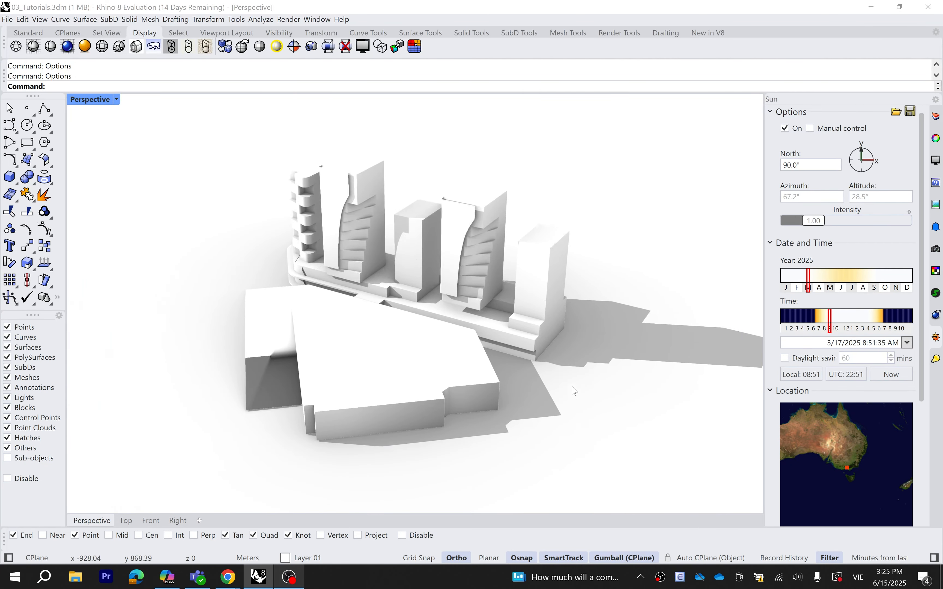
scroll(386, 237, up, 2)
click(239, 83)
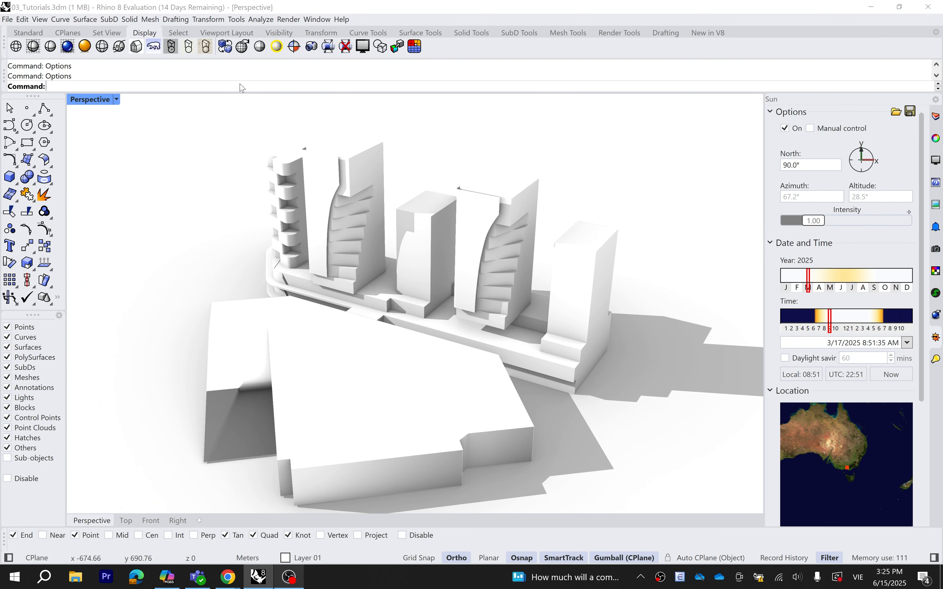
Open the Lights panel and toggle Sun and Skylight off and back on to compare shadows
text(Lights)
key(Return)
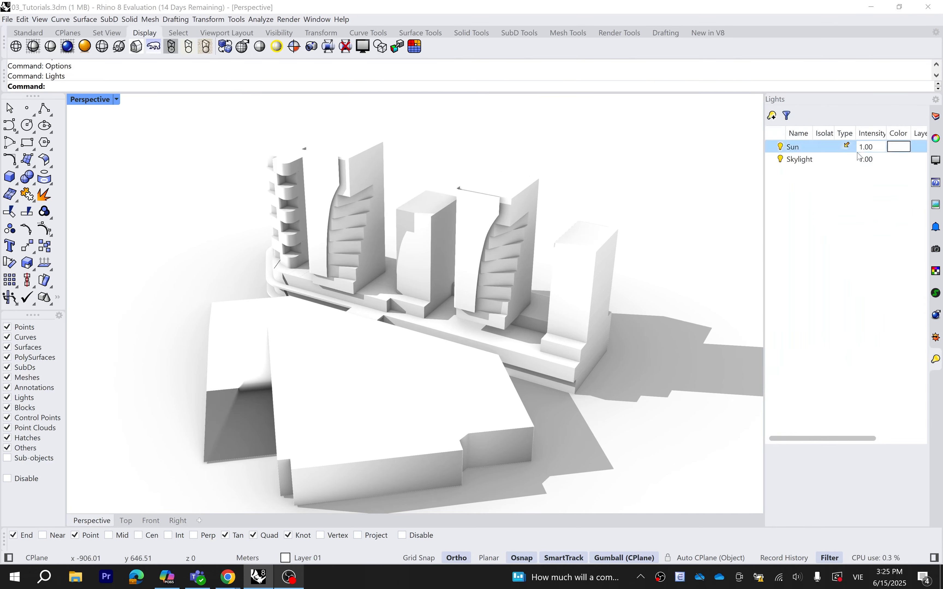
click(780, 148)
click(781, 148)
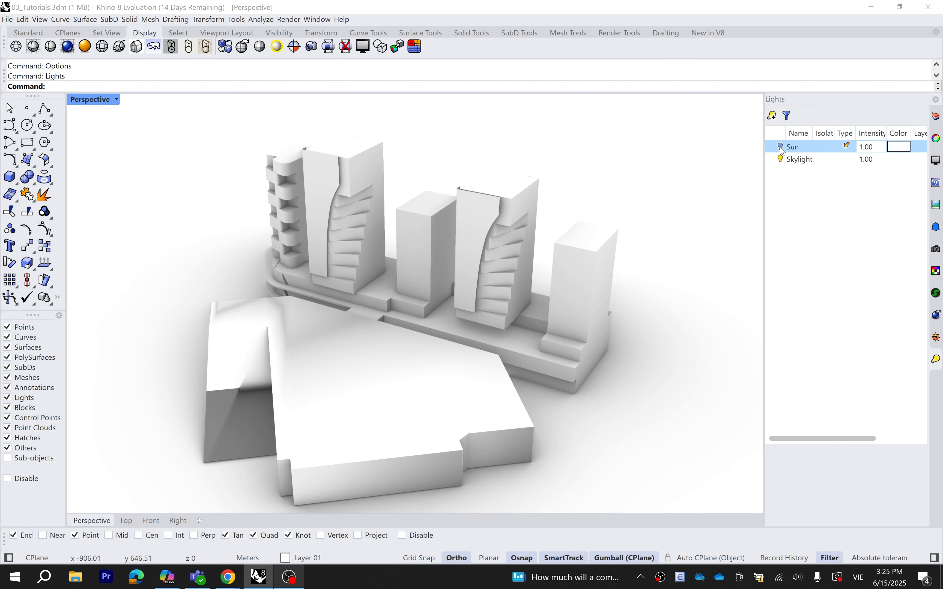
click(781, 149)
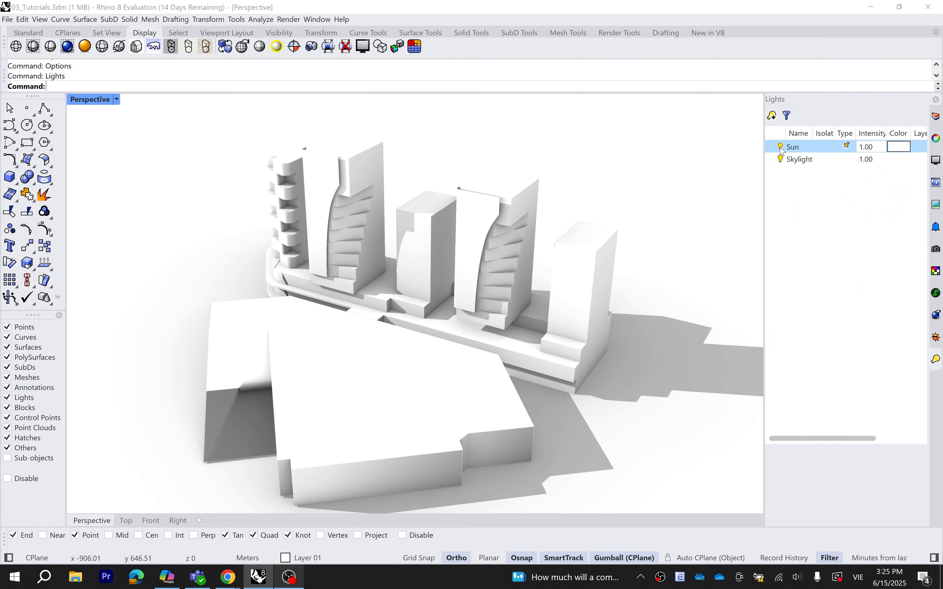
click(784, 162)
click(781, 160)
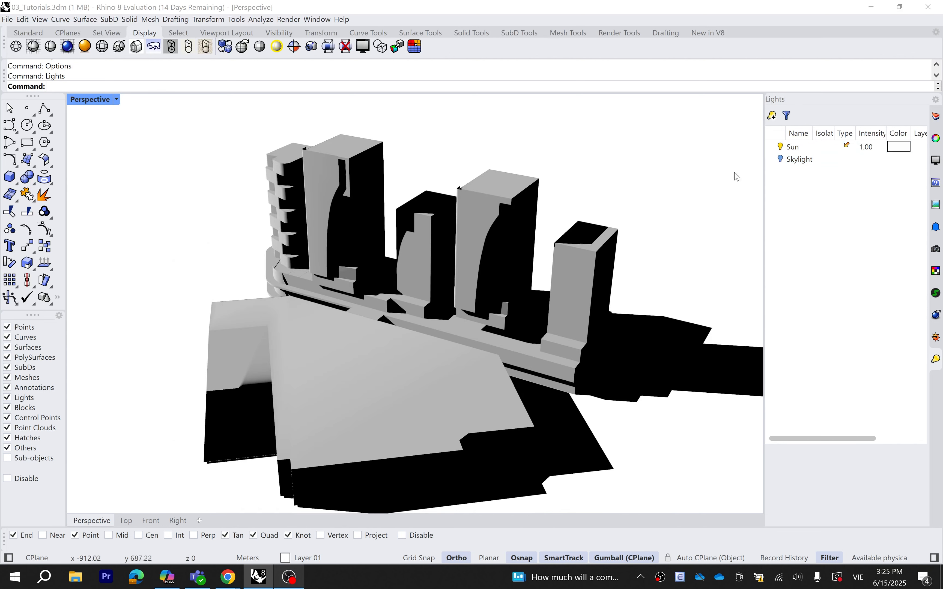
click(781, 160)
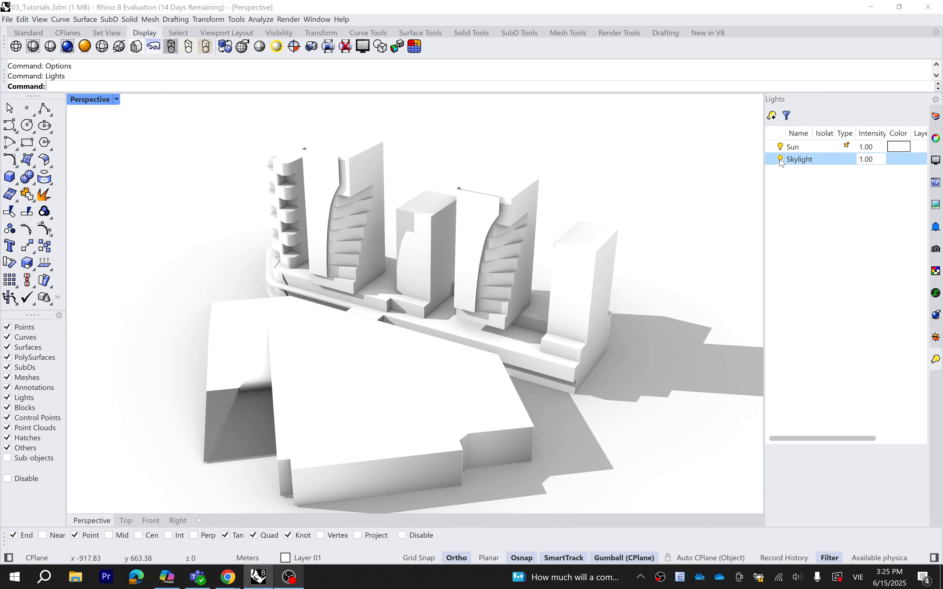
Lower the Skylight intensity to 0.50, then to 0.30, keeping the Sun at 1.00
click(873, 160)
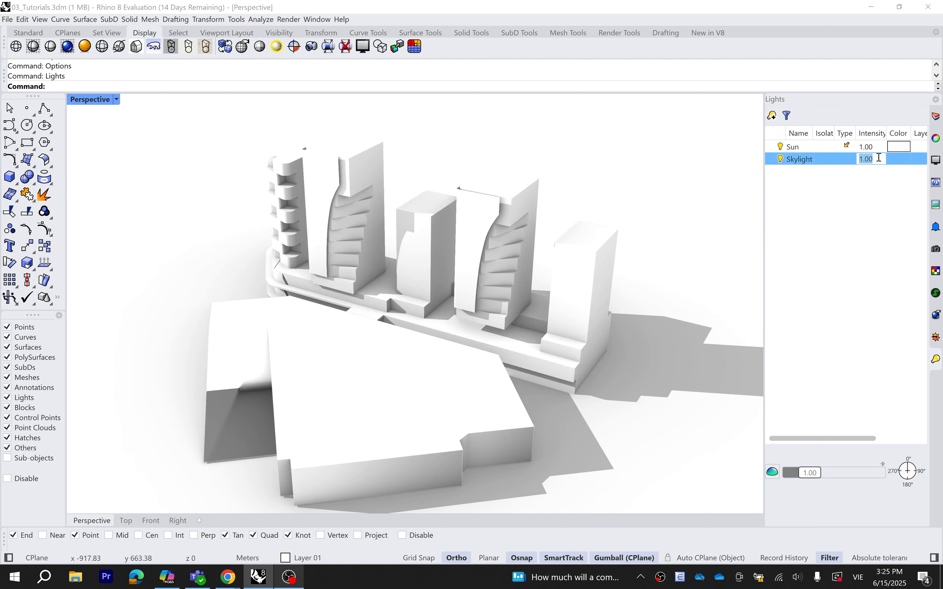
text(0.5)
key(Return)
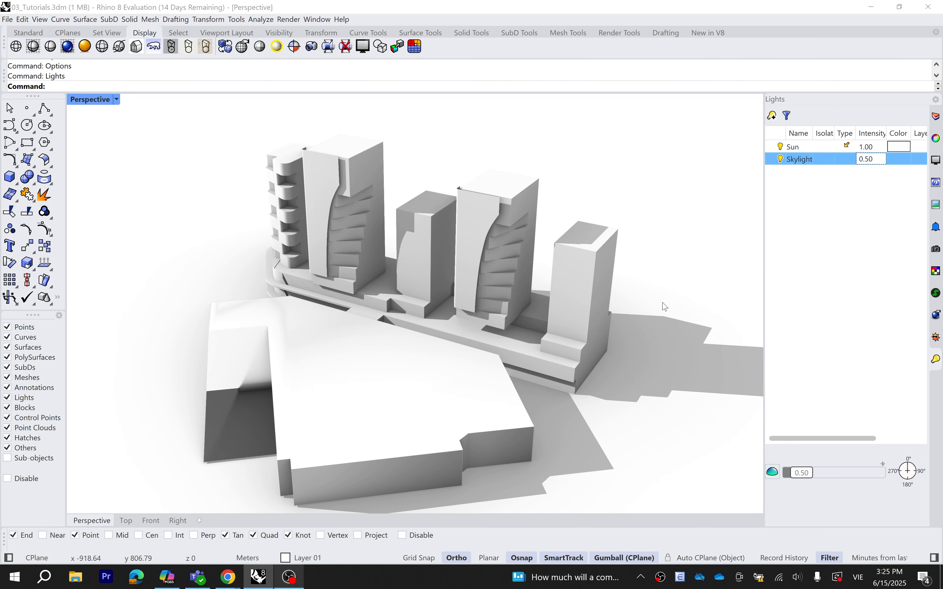
right_drag(666, 307, 546, 315)
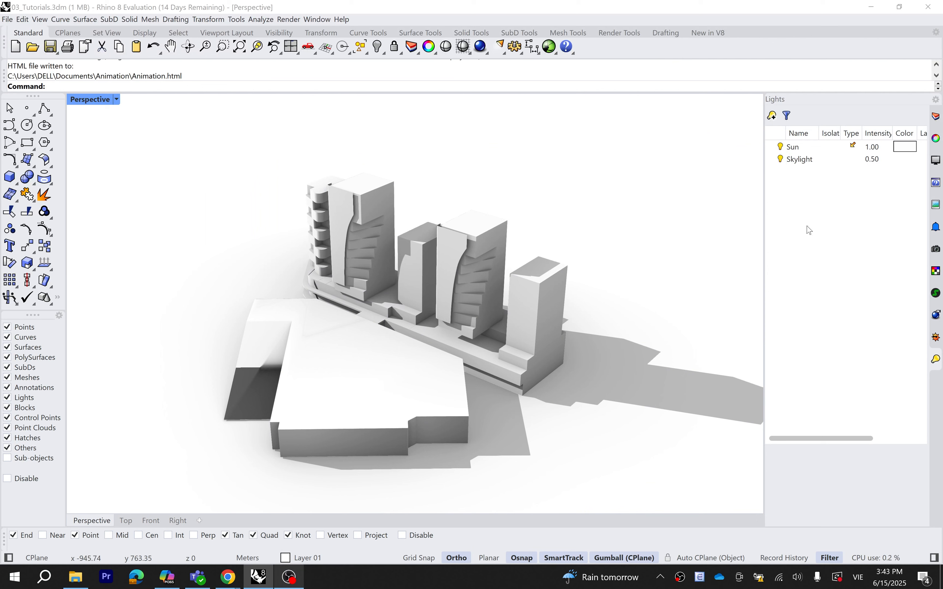
double_click(880, 158)
text(0)
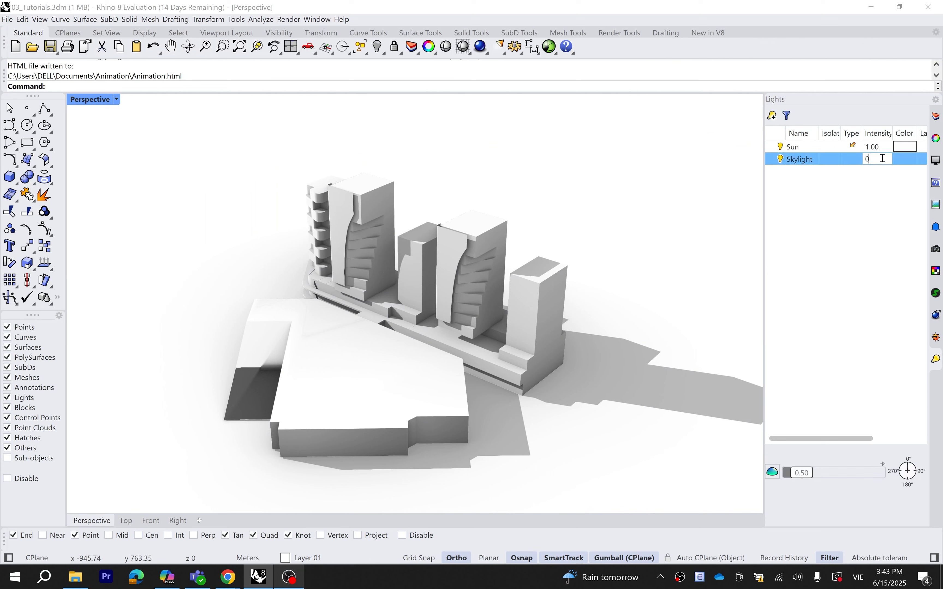
key(Return)
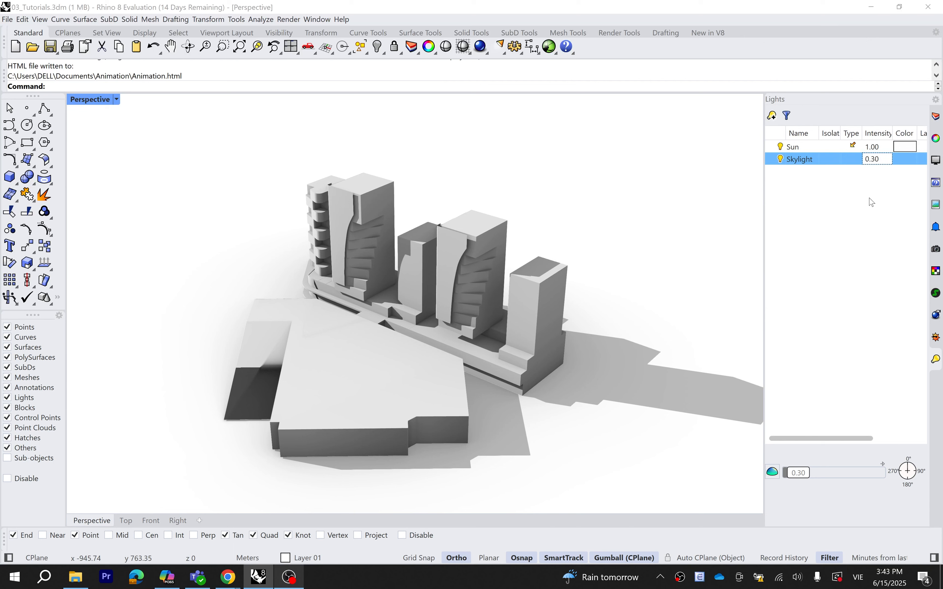
click(848, 232)
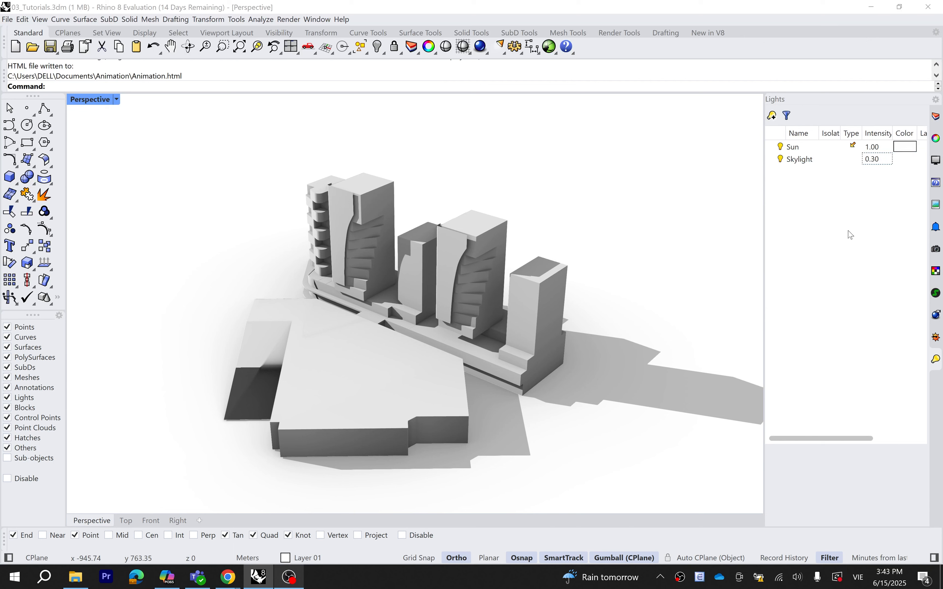
Set up a One Day Sun Animation, 6:00 AM–8:00 PM every 30 minutes, jpg Rendered Perspective frames
click(611, 36)
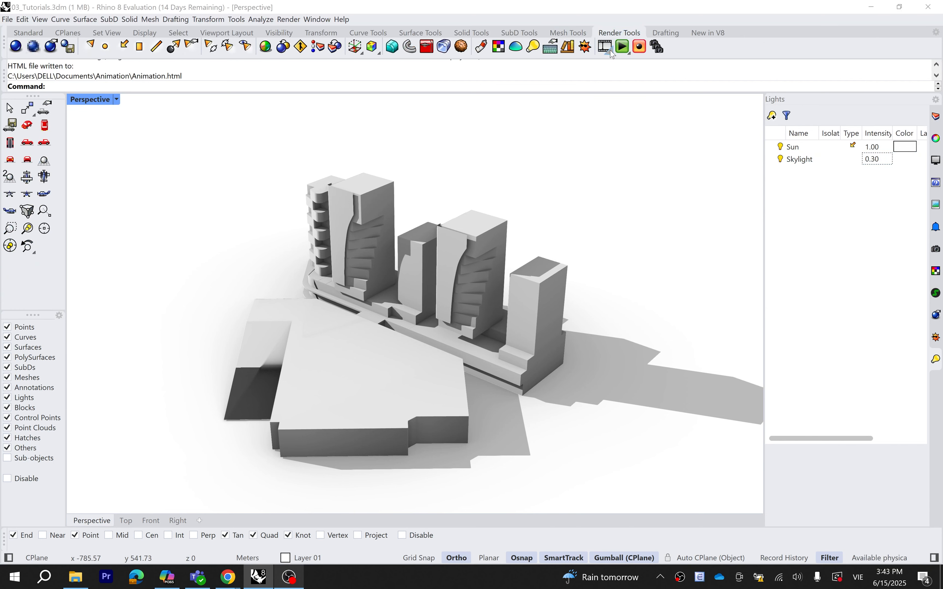
click(610, 52)
click(608, 72)
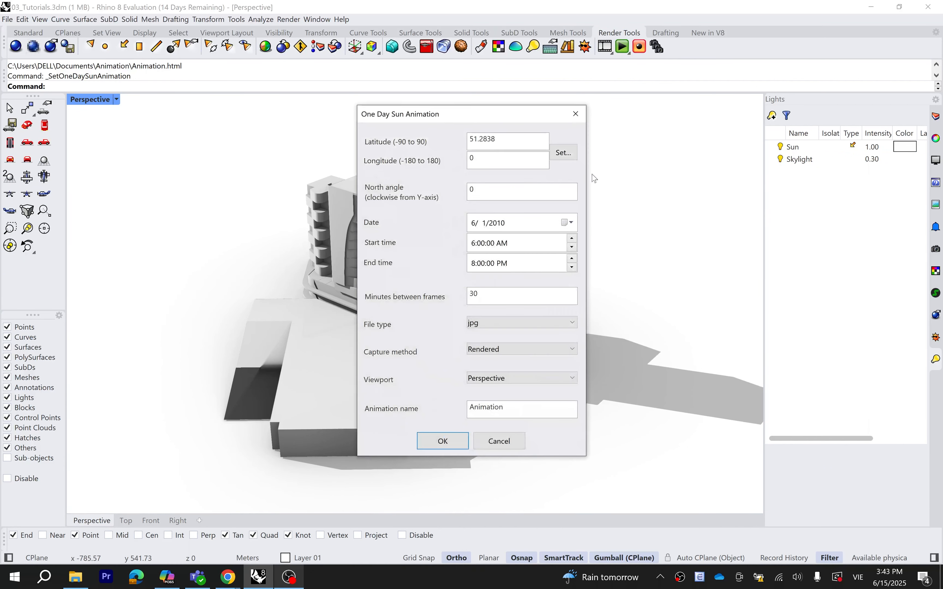
drag(521, 120, 538, 118)
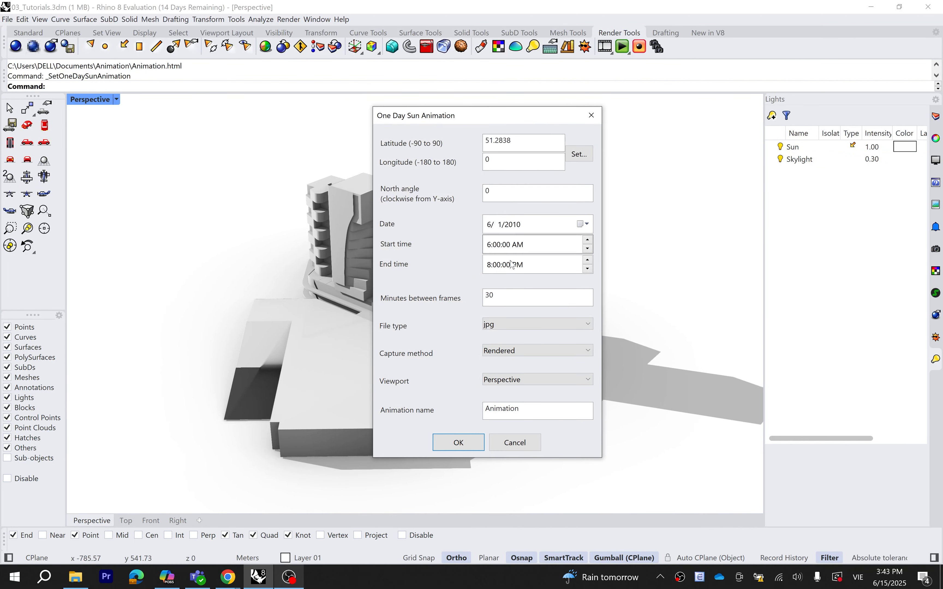
click(510, 296)
click(508, 329)
click(507, 337)
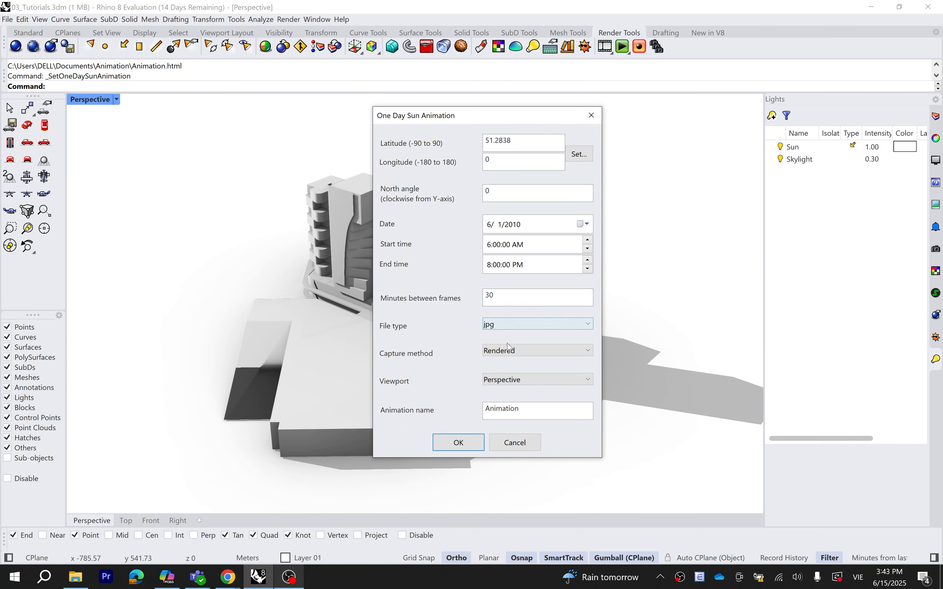
click(511, 351)
click(512, 375)
click(524, 380)
click(546, 387)
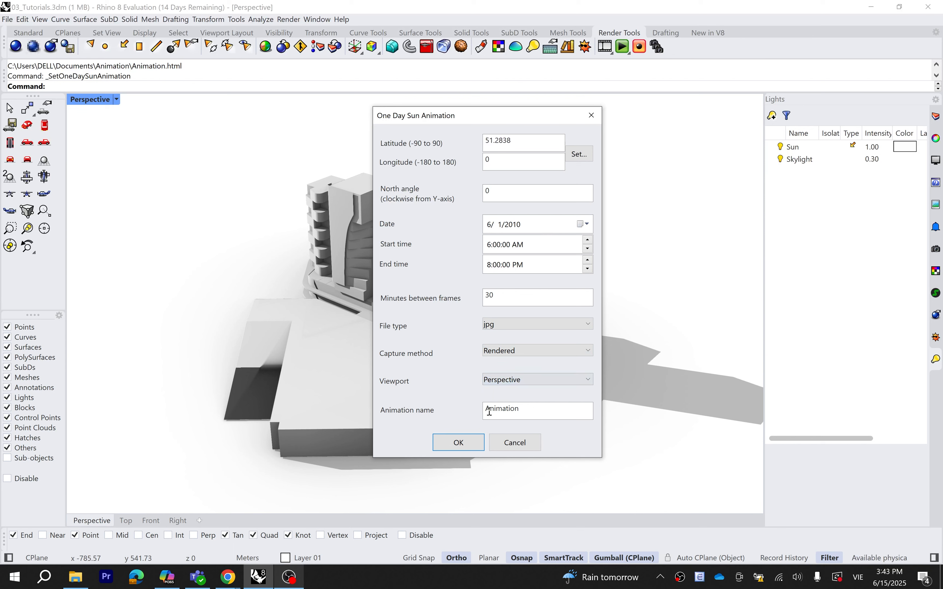
click(459, 443)
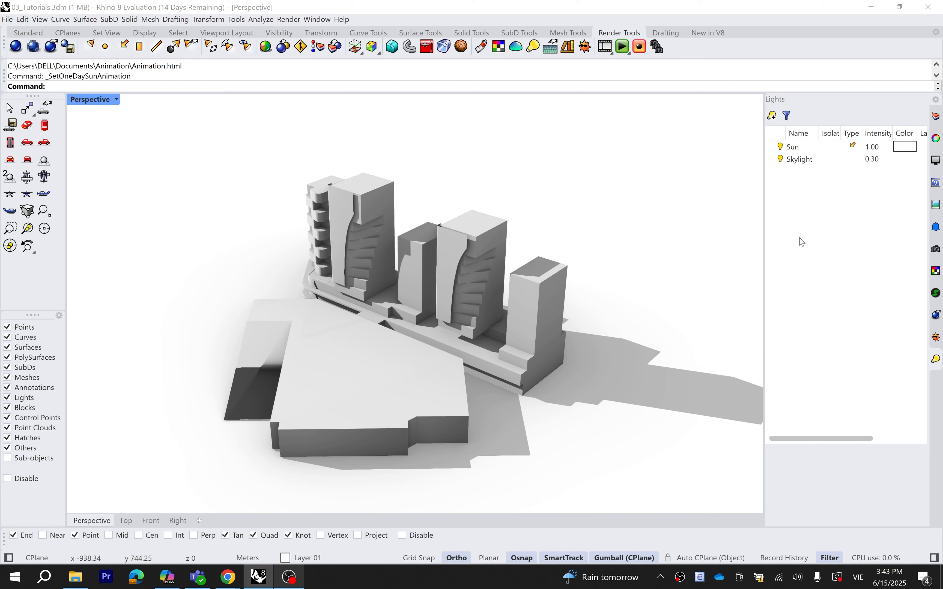
Record the sun animation with RunAnimation=Yes and play Animation.html in the browser
click(640, 53)
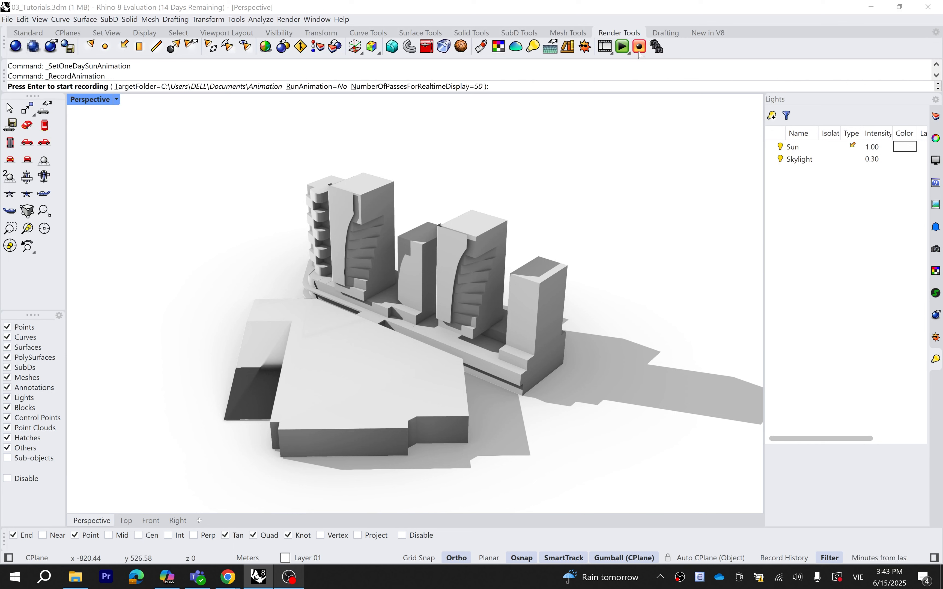
click(343, 86)
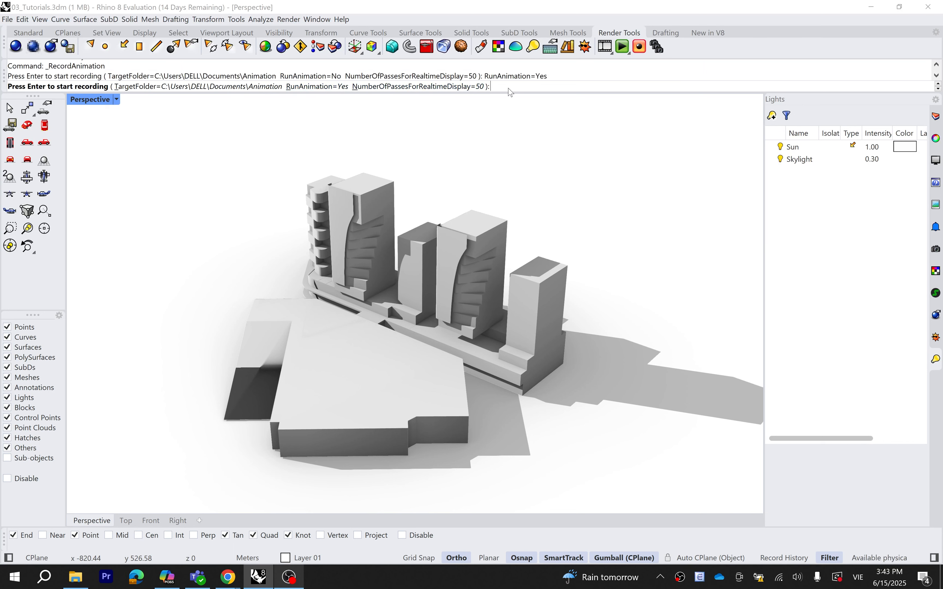
key(Return)
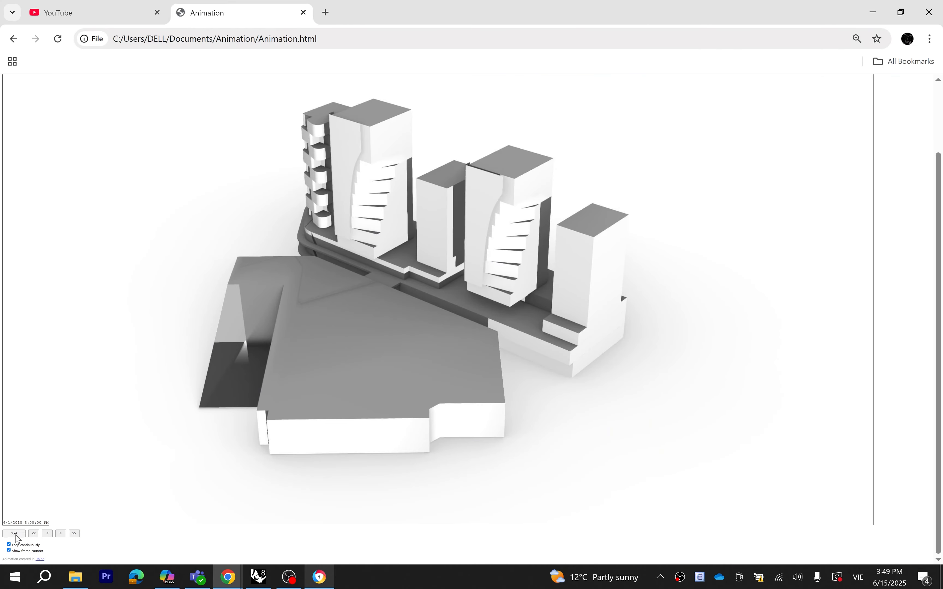
click(15, 534)
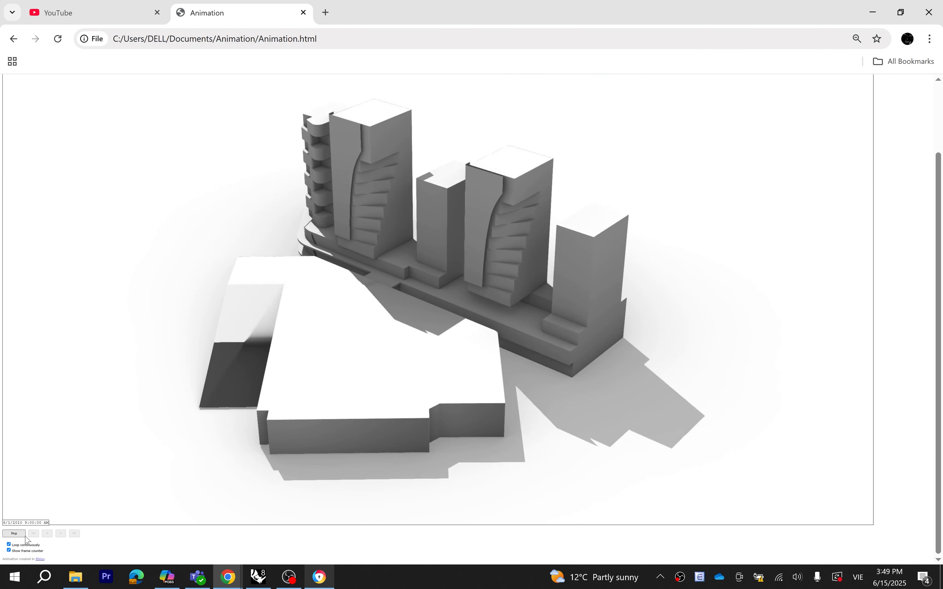